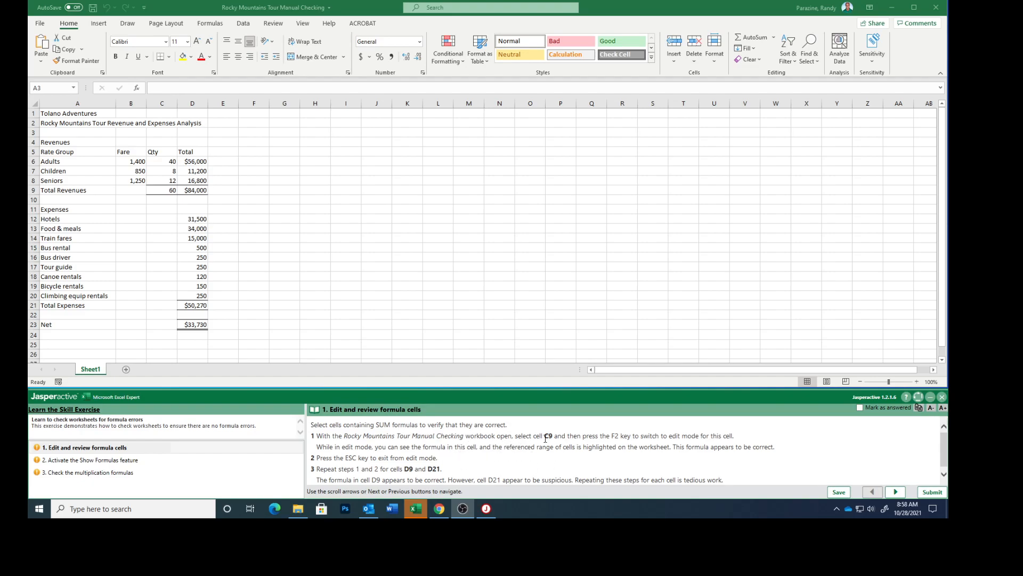
Review the SUM formula and its referenced range for the total quantity in C9 in edit mode, leaving it unchanged
{"action": "left_click", "coordinate": [159, 191]}
{"action": "key", "text": "F2"}
{"action": "key", "text": "Escape"}
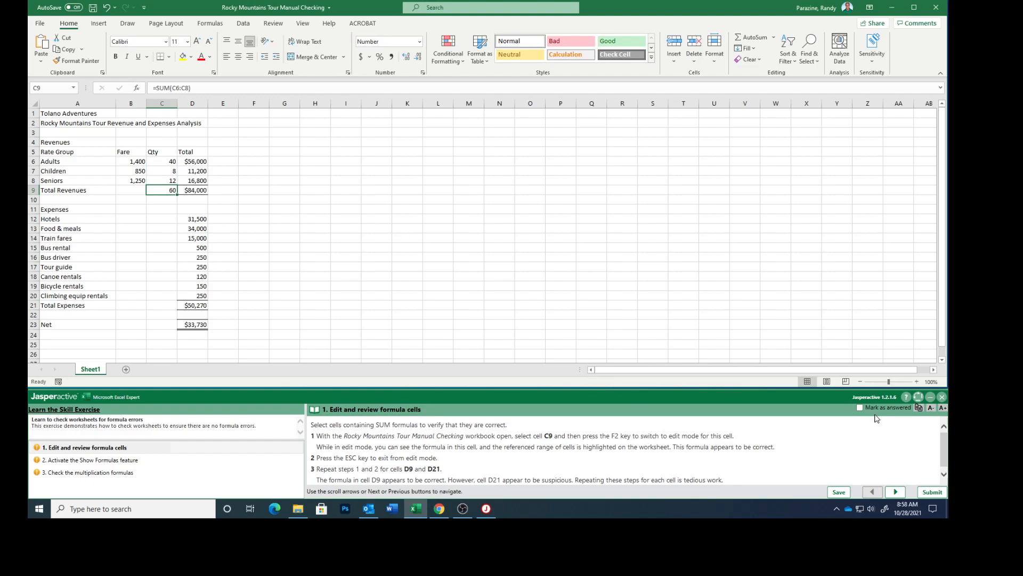
{"action": "key", "text": "F2"}
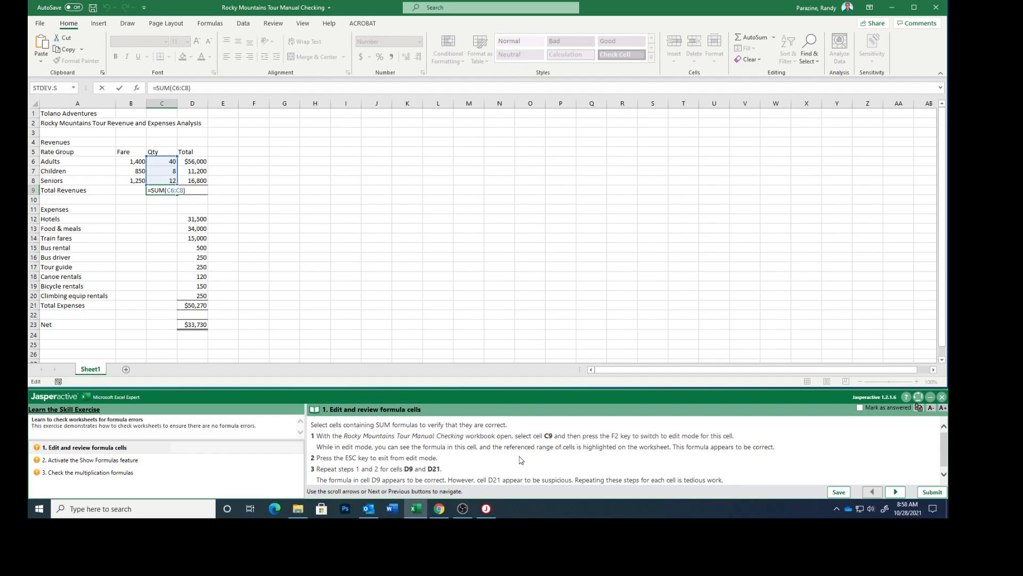
{"action": "key", "text": "Escape"}
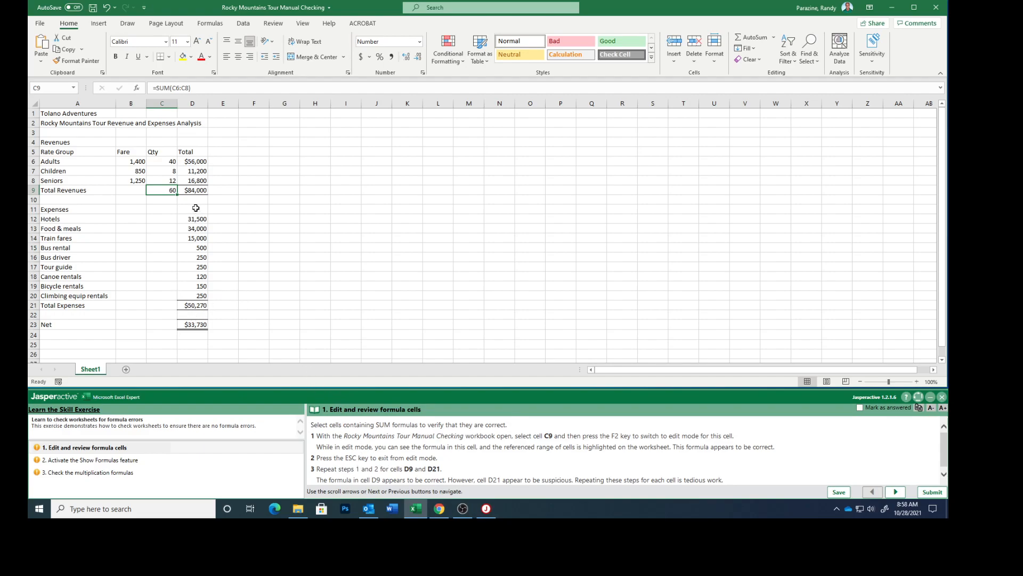
Review the SUM formulas for total revenues in D9 and total expenses in D21 in edit mode
{"action": "left_click", "coordinate": [195, 191]}
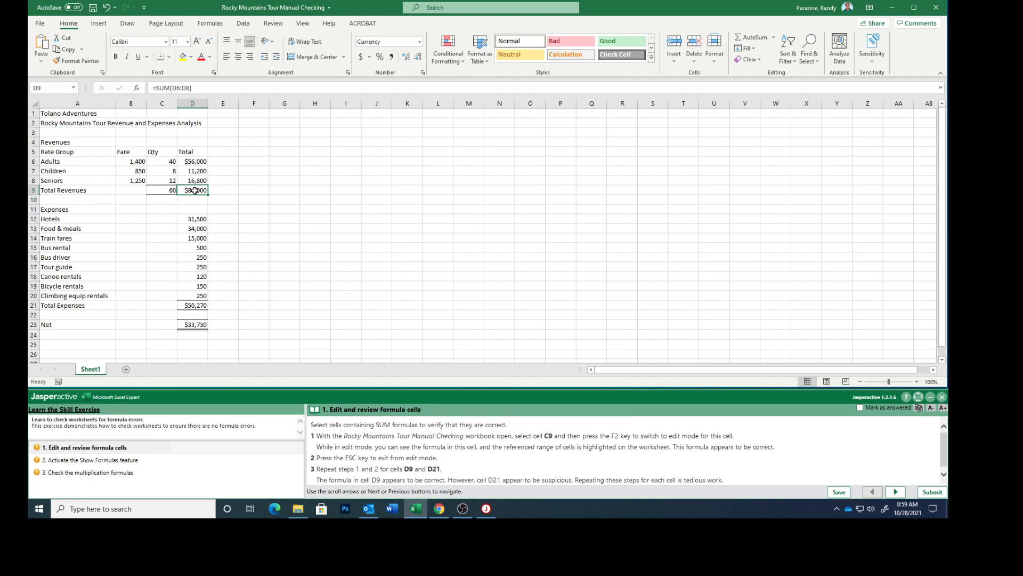
{"action": "key", "text": "F2"}
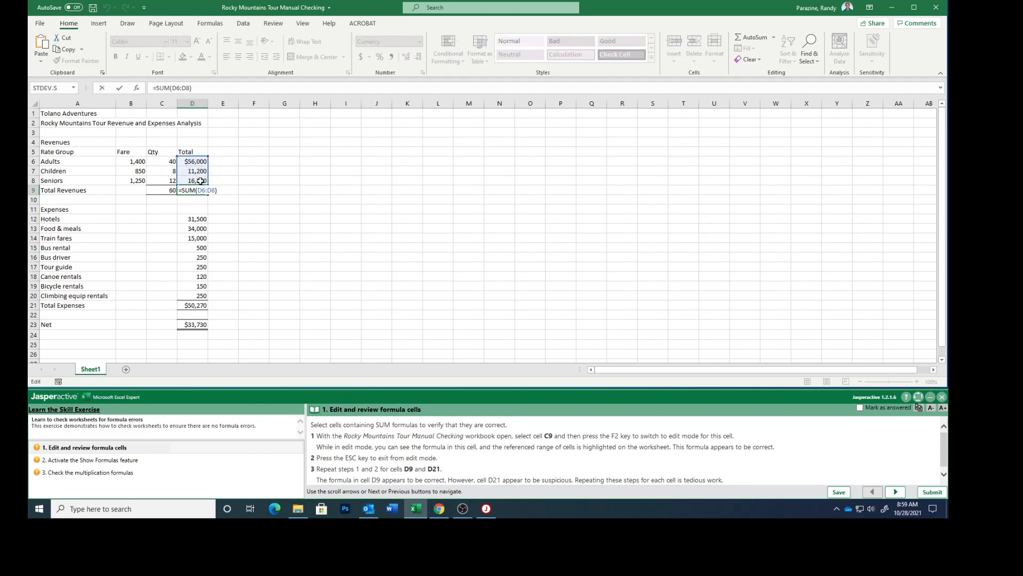
{"action": "key", "text": "Escape"}
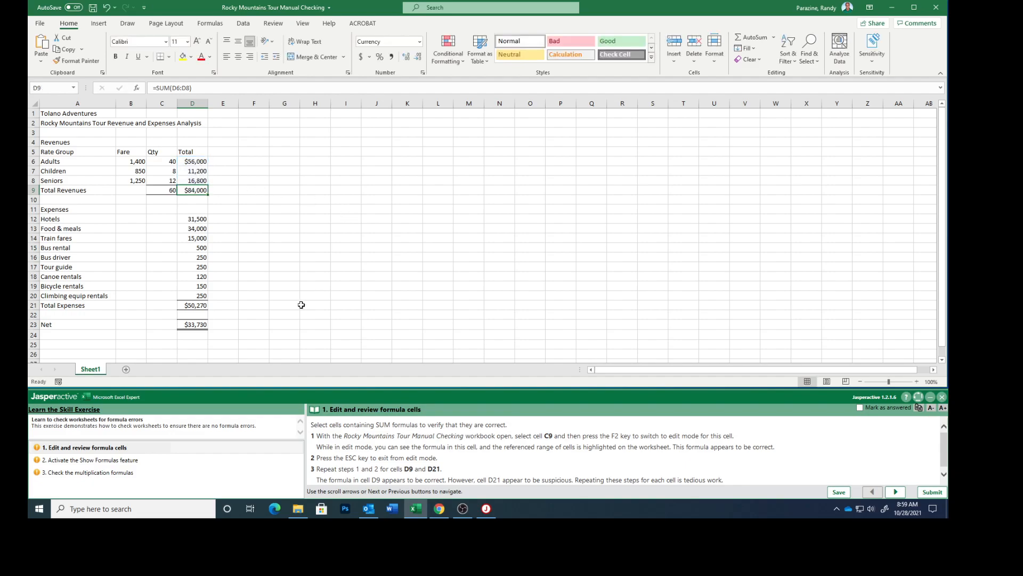
{"action": "left_click", "coordinate": [195, 306]}
{"action": "key", "text": "F2"}
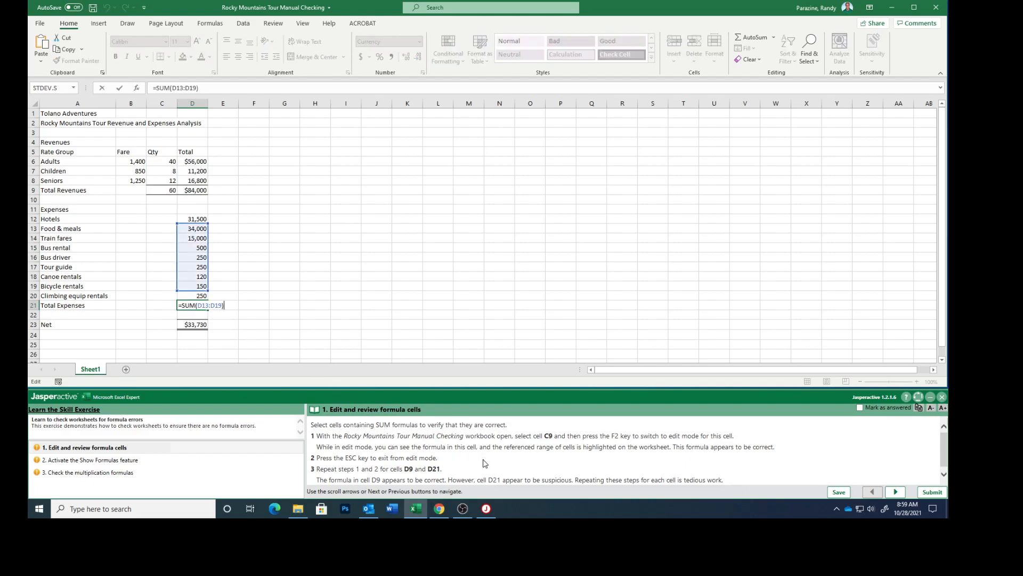
Mark the exercise task "Edit and review formula cells" as answered and go to the next task
{"action": "scroll", "coordinate": [484, 462], "scroll_direction": "down", "scroll_amount": 1}
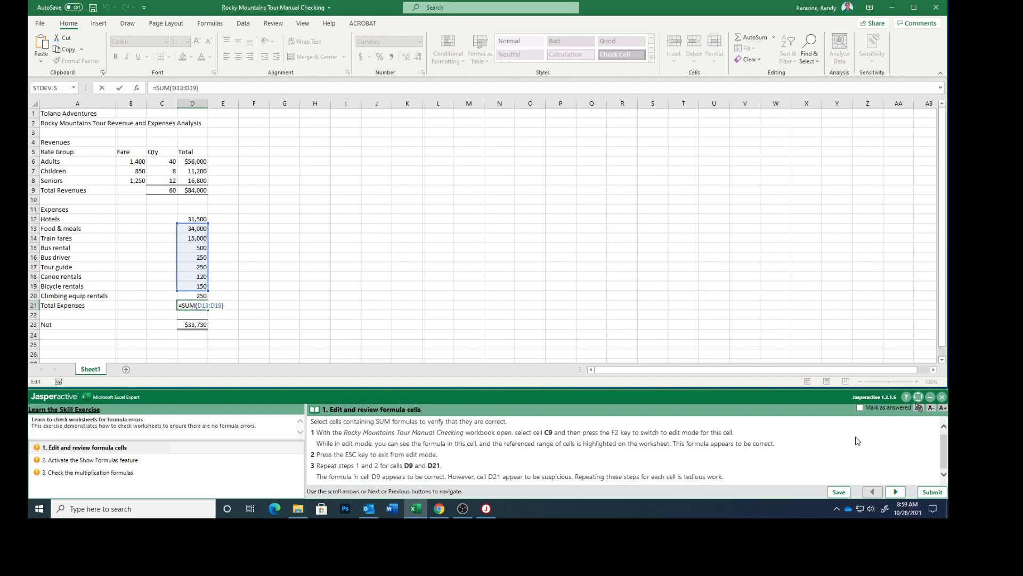
{"action": "left_click", "coordinate": [860, 408]}
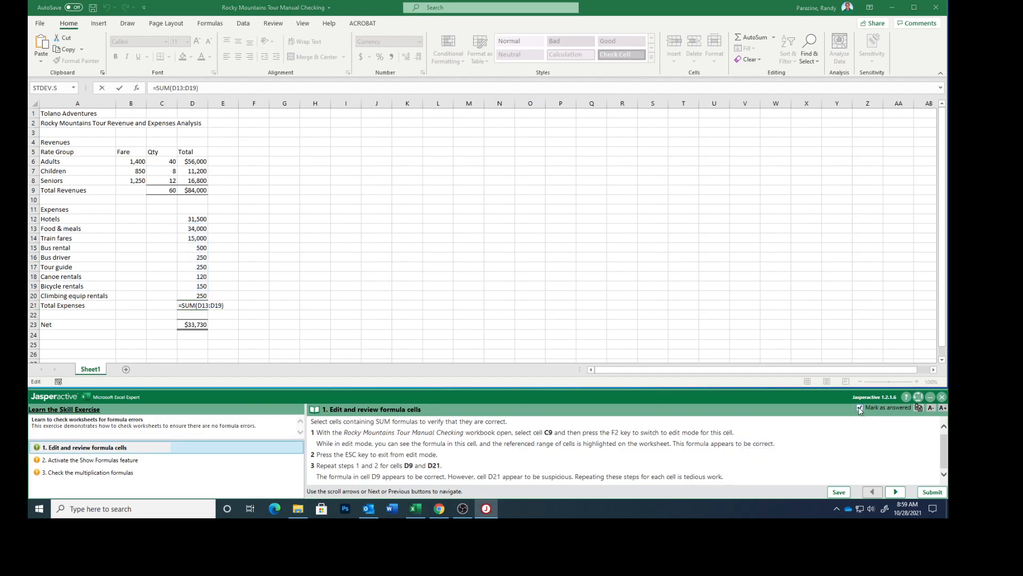
{"action": "left_click", "coordinate": [896, 492]}
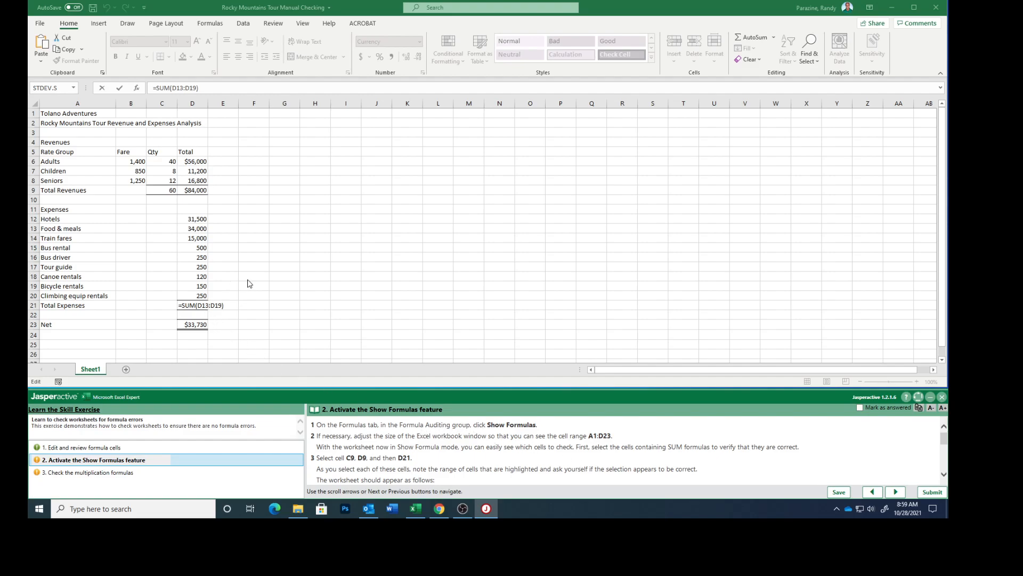
Leave cell D21's edit mode and turn on Show Formulas for the worksheet
{"action": "left_click", "coordinate": [232, 307]}
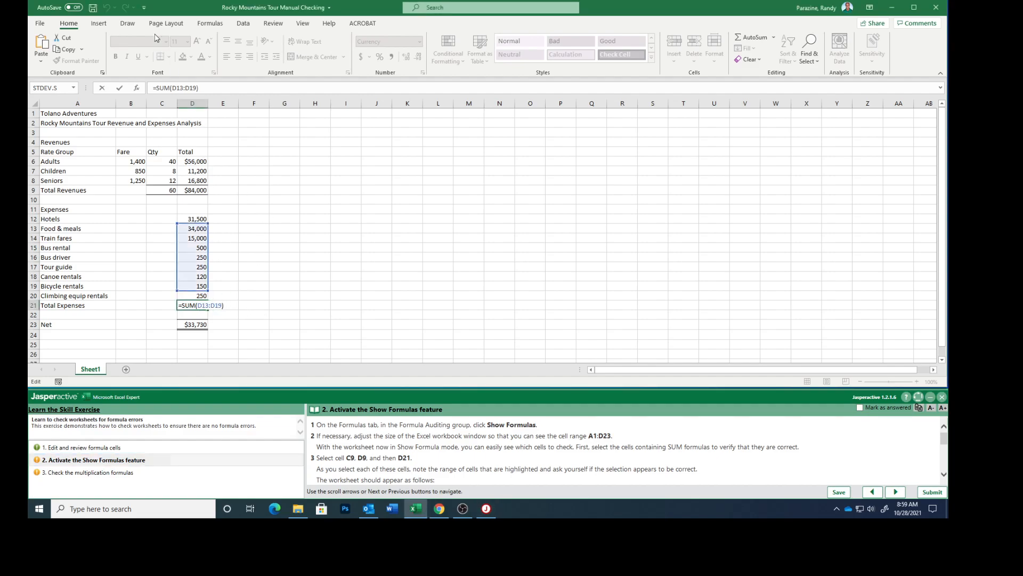
{"action": "left_click", "coordinate": [209, 24]}
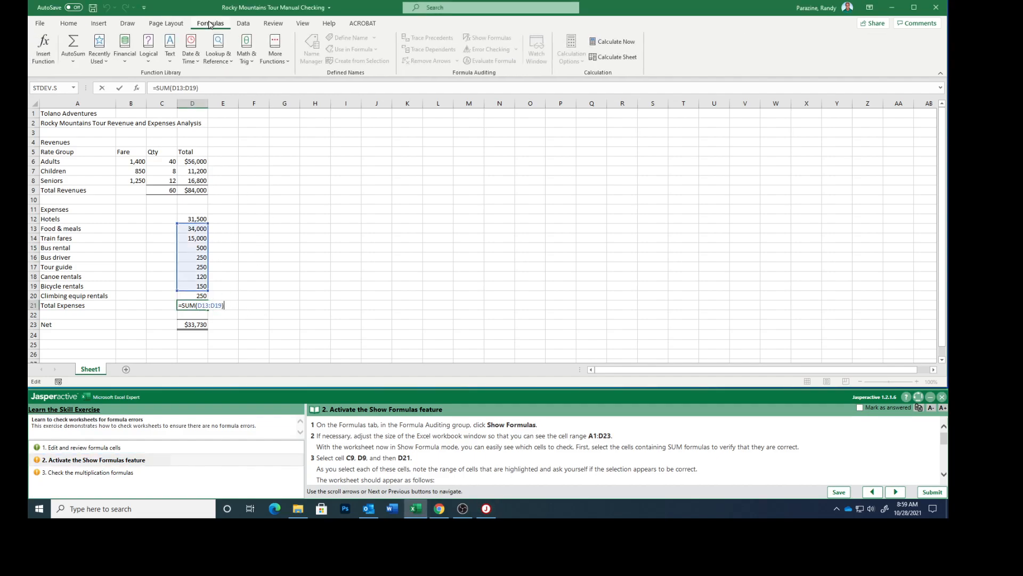
{"action": "left_click", "coordinate": [245, 169]}
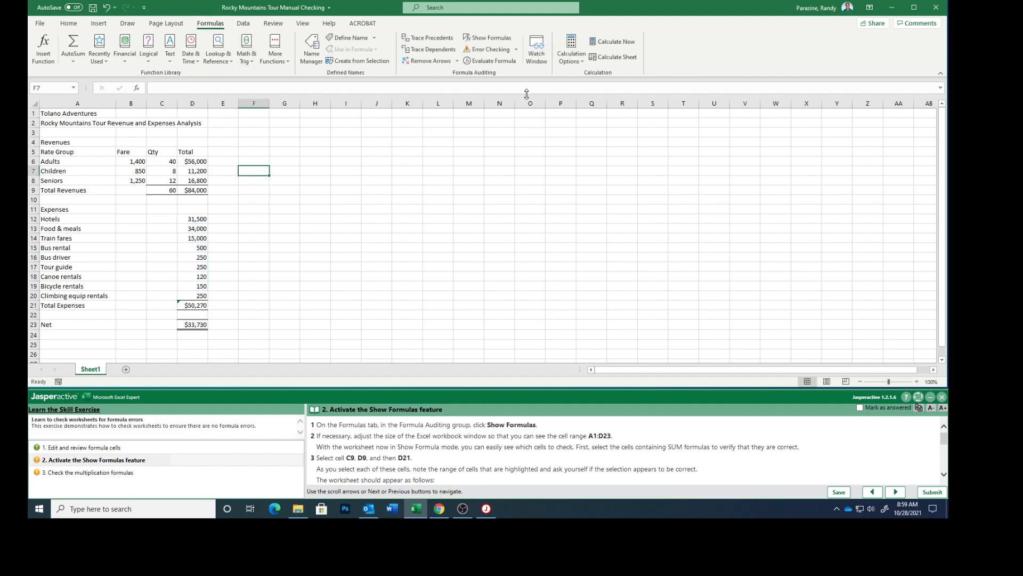
{"action": "left_click", "coordinate": [488, 37]}
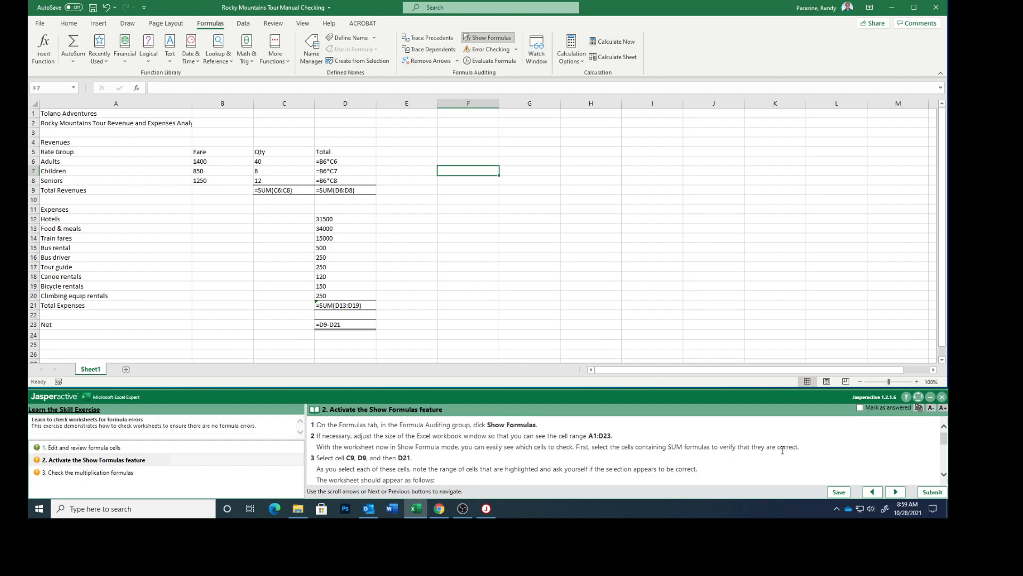
Inspect the ranges referenced by the SUM formulas in C9, D9 and D21 with the formulas displayed
{"action": "left_click", "coordinate": [280, 192]}
{"action": "left_click", "coordinate": [320, 190]}
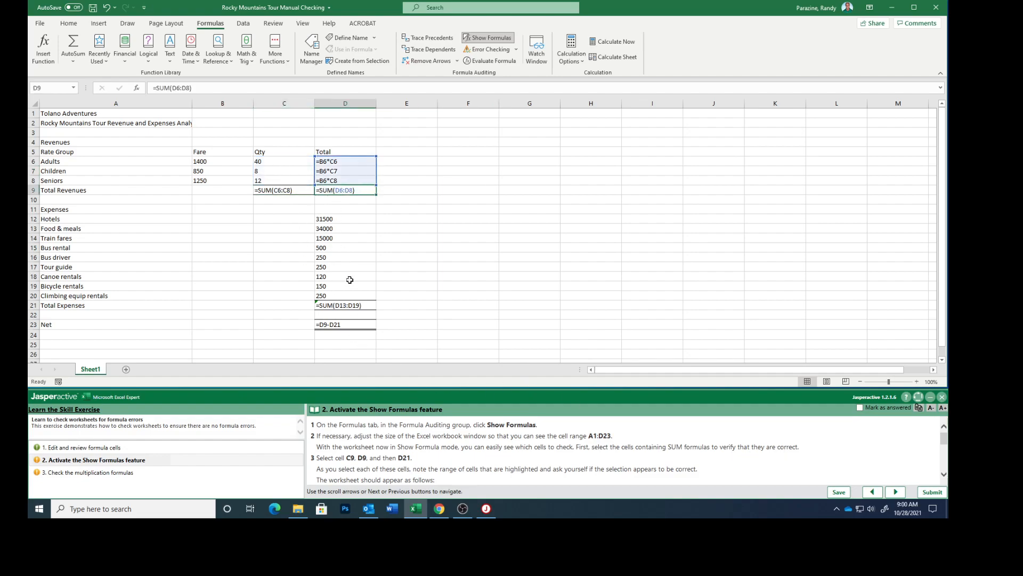
{"action": "left_click", "coordinate": [347, 306]}
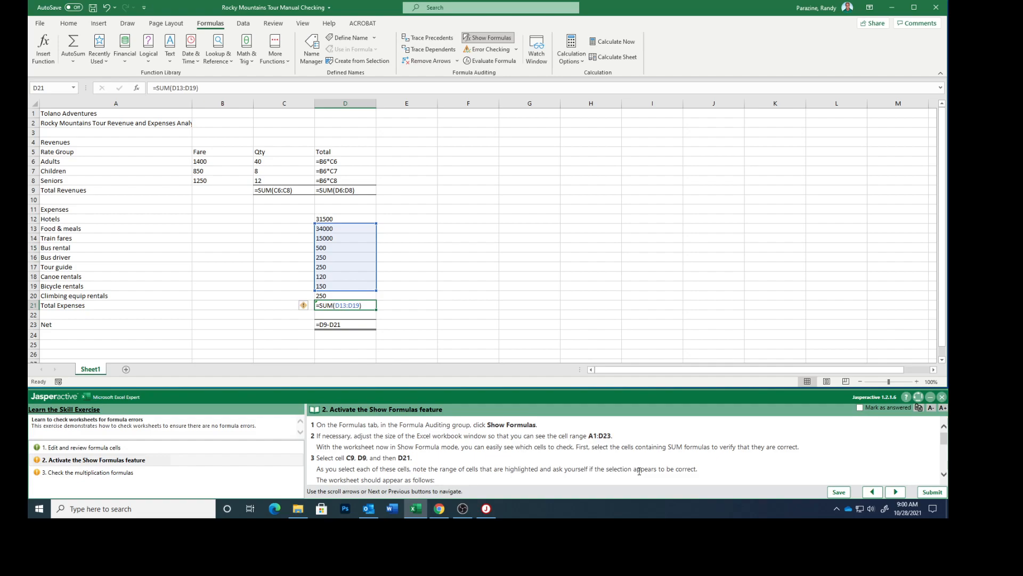
Correct the total expenses formula in D21 to =SUM(D12:D20) by extending its highlighted range one row up and one row down
{"action": "scroll", "coordinate": [551, 463], "scroll_direction": "down", "scroll_amount": 3}
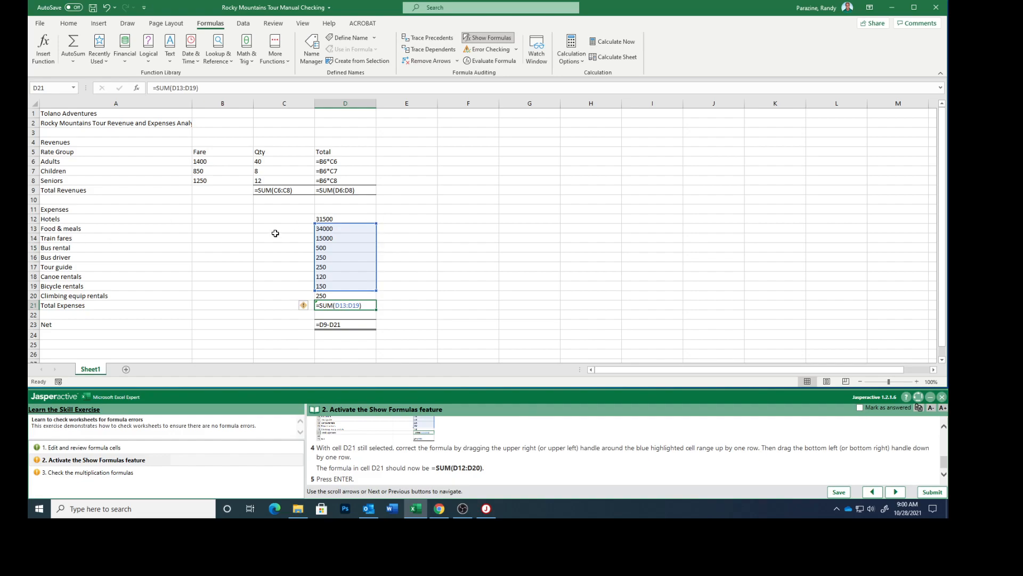
{"action": "left_click", "coordinate": [379, 222]}
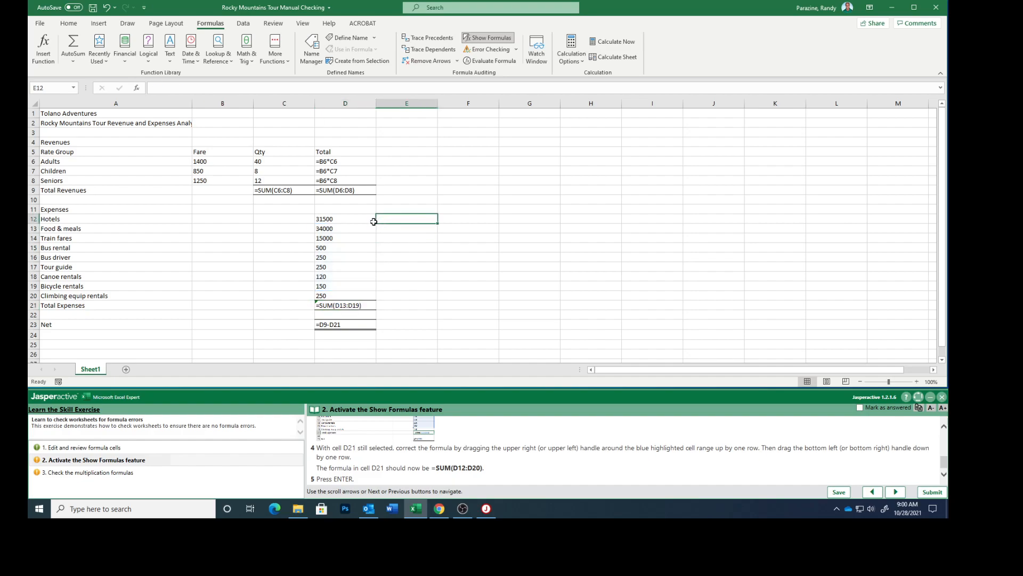
{"action": "double_click", "coordinate": [335, 301]}
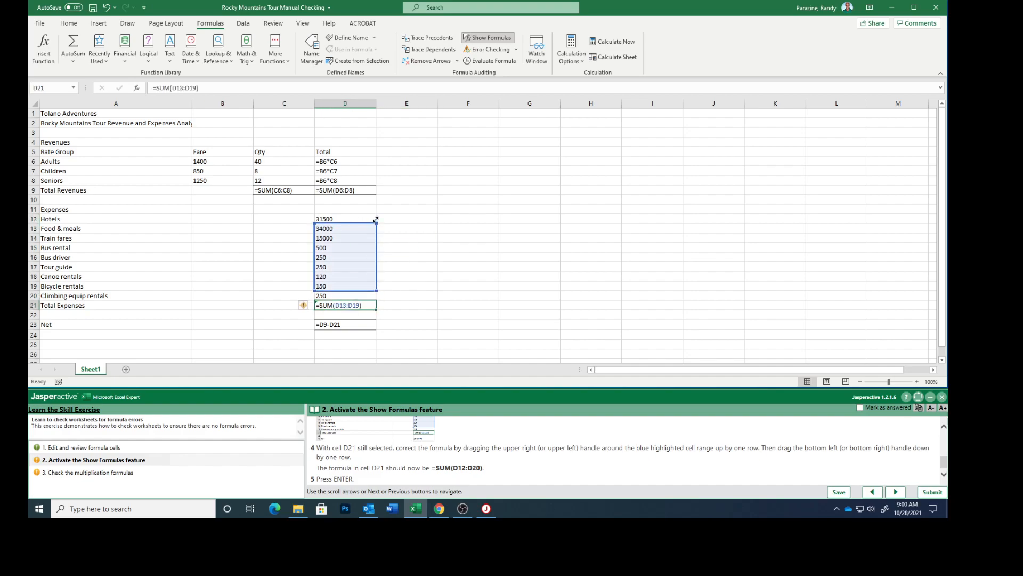
{"action": "left_click_drag", "start_coordinate": [375, 220], "coordinate": [374, 216]}
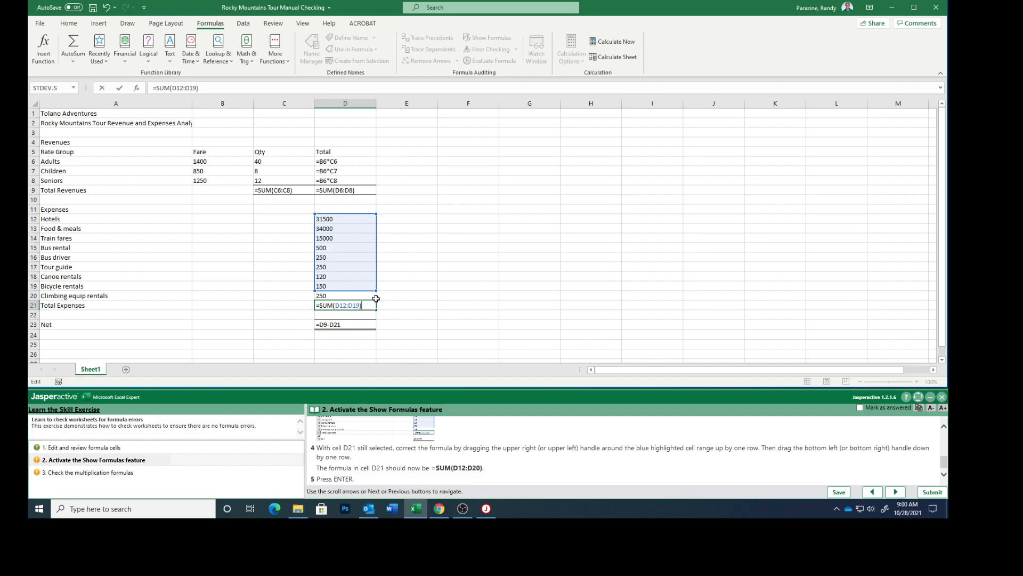
{"action": "left_click_drag", "start_coordinate": [376, 291], "coordinate": [372, 297]}
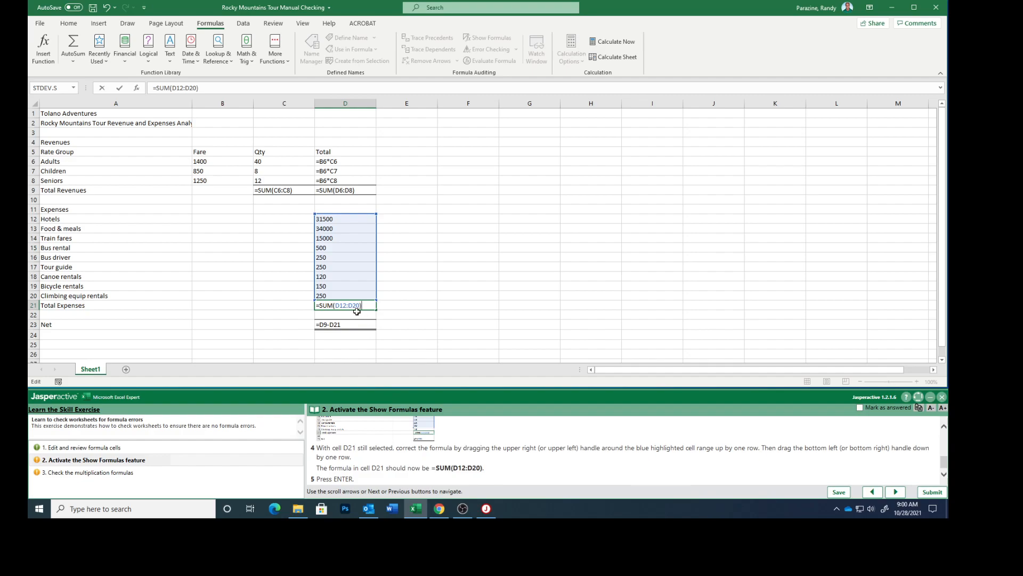
{"action": "scroll", "coordinate": [509, 475], "scroll_direction": "down", "scroll_amount": 1}
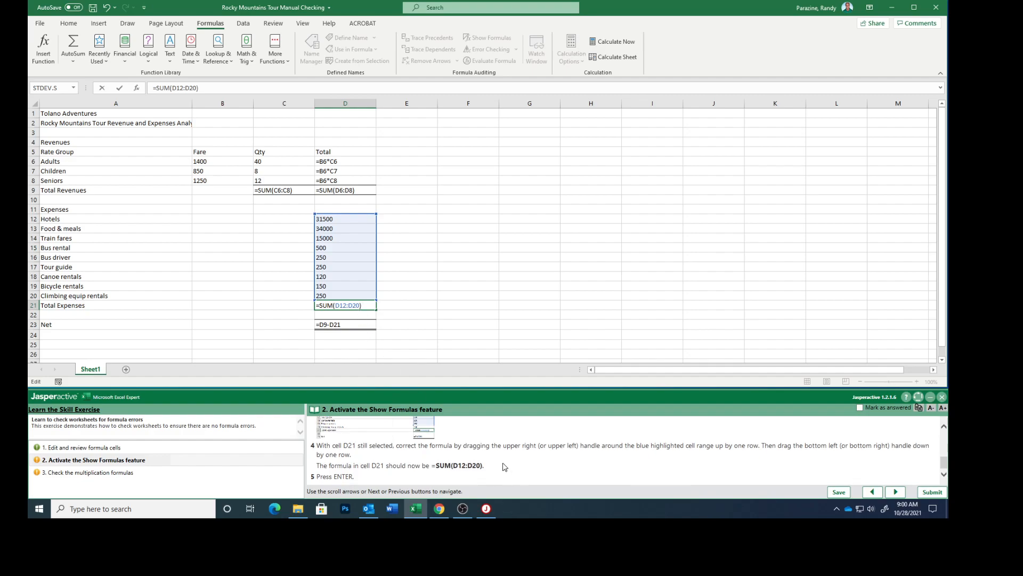
{"action": "key", "text": "Return"}
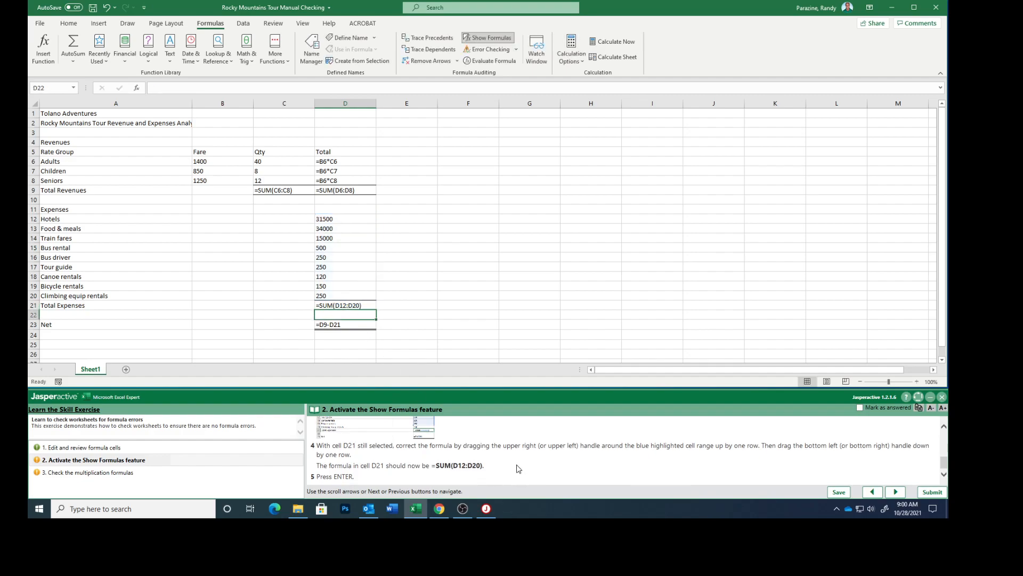
Mark the task "Activate the Show Formulas feature" as answered and go to "Check the multiplication formulas"
{"action": "left_click", "coordinate": [860, 407]}
{"action": "left_click", "coordinate": [895, 491]}
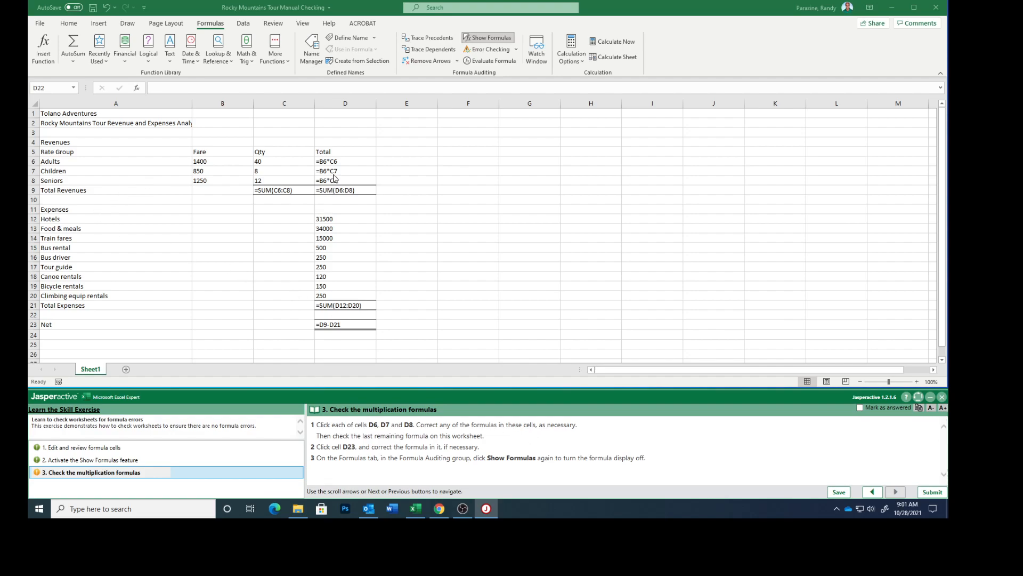
Inspect the cells referenced by the multiplication formulas in D6, D7 and D8
{"action": "left_click", "coordinate": [348, 160]}
{"action": "left_click", "coordinate": [347, 161]}
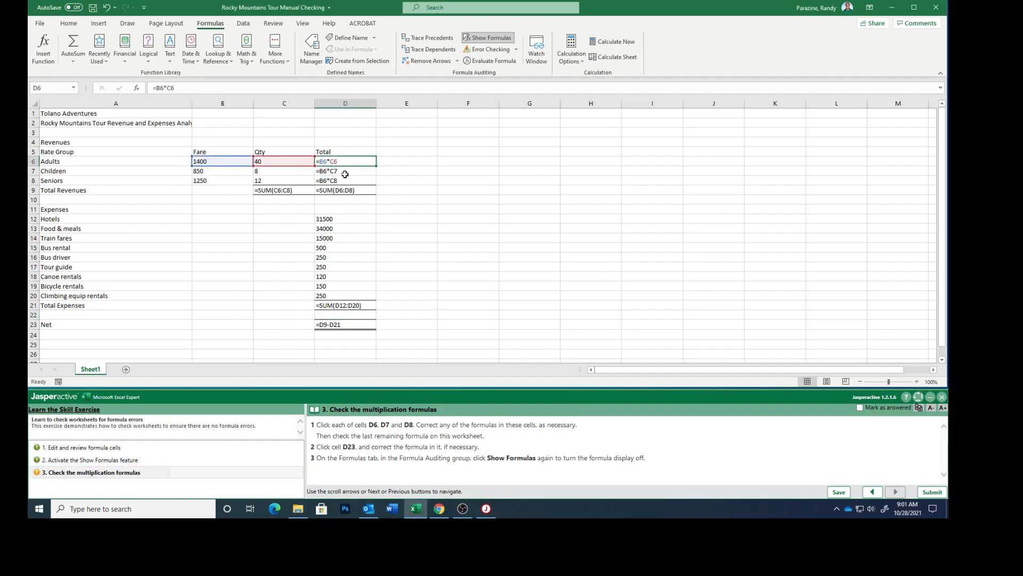
{"action": "left_click", "coordinate": [346, 172]}
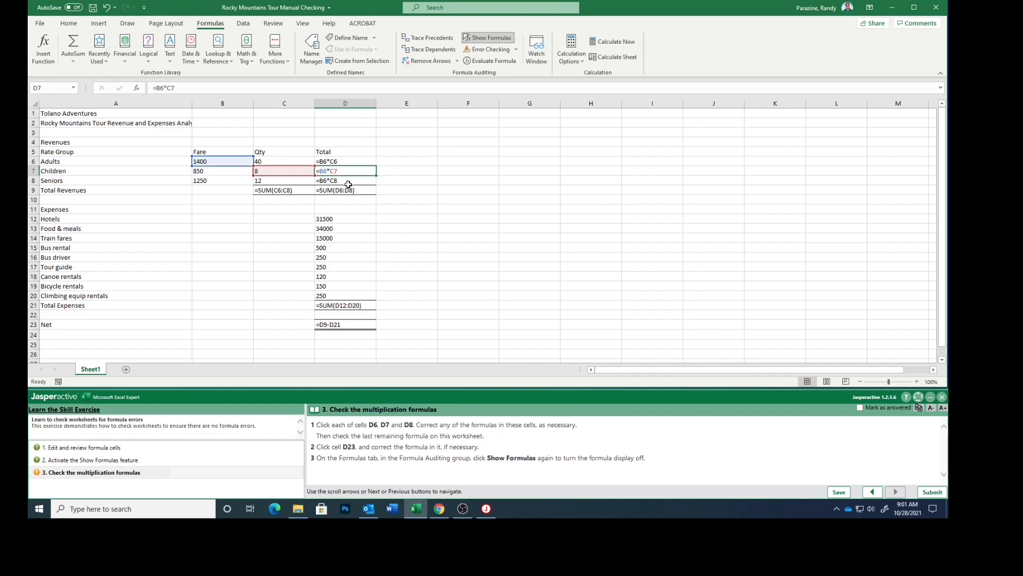
{"action": "left_click", "coordinate": [347, 181]}
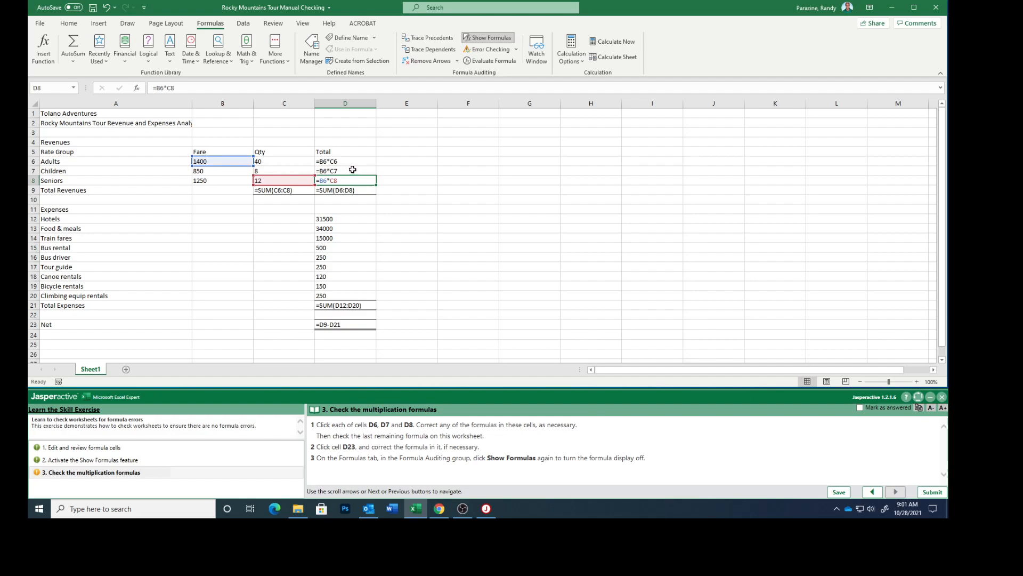
Correct the Children total formula in D7 to =B7*C7
{"action": "left_click", "coordinate": [347, 172]}
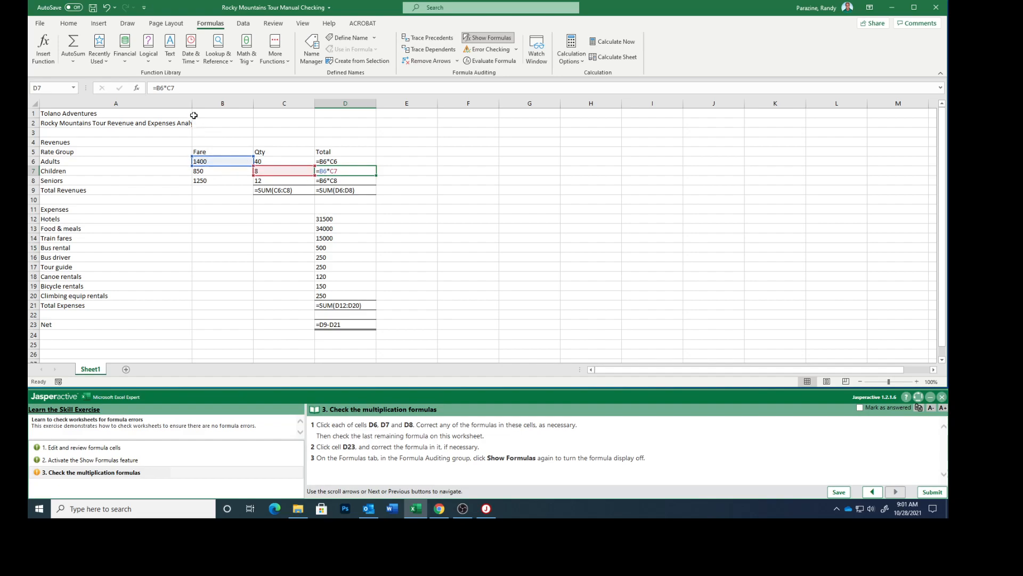
{"action": "left_click", "coordinate": [165, 88]}
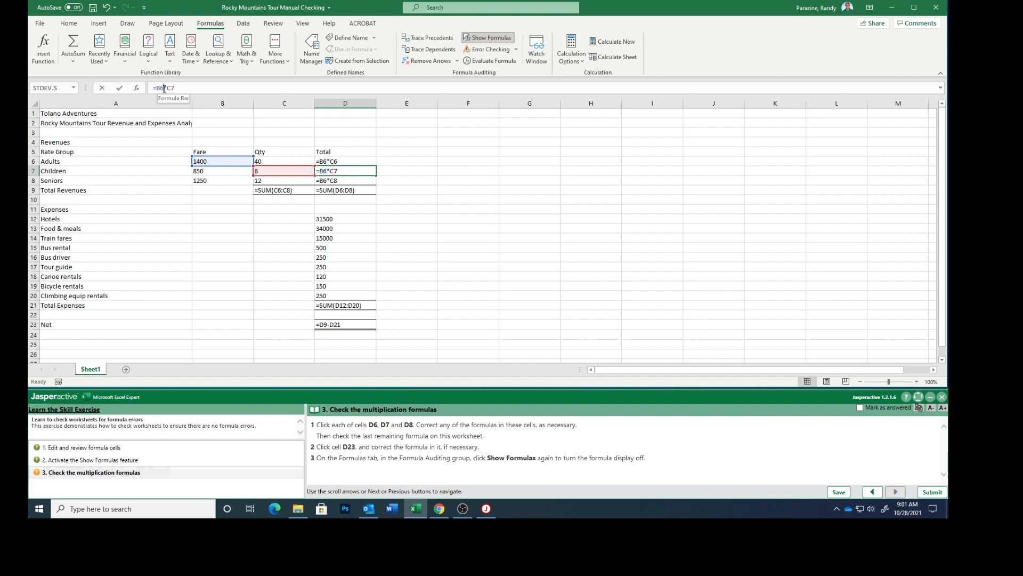
{"action": "key", "text": "BackSpace"}
{"action": "type", "text": "7"}
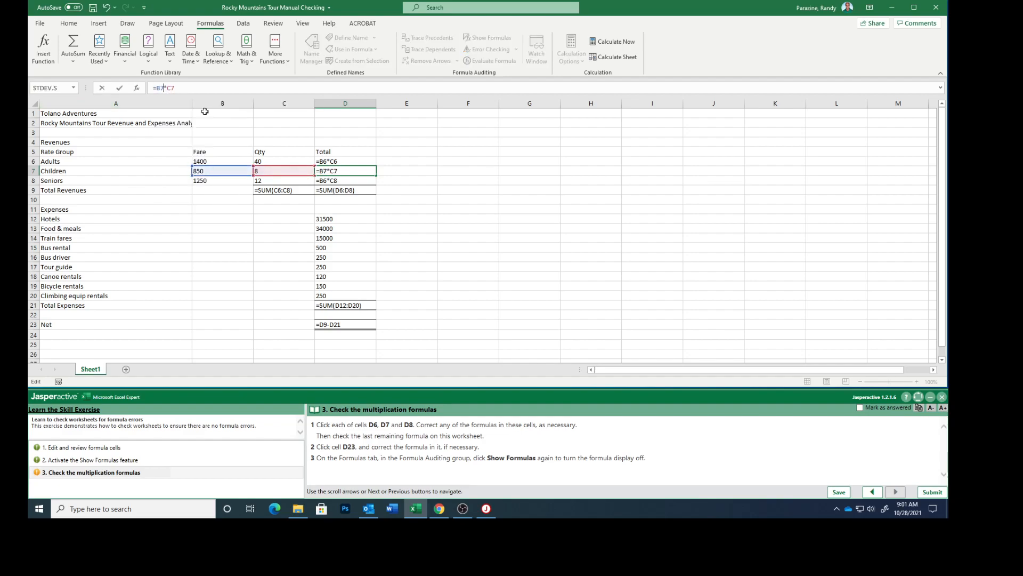
{"action": "key", "text": "Return"}
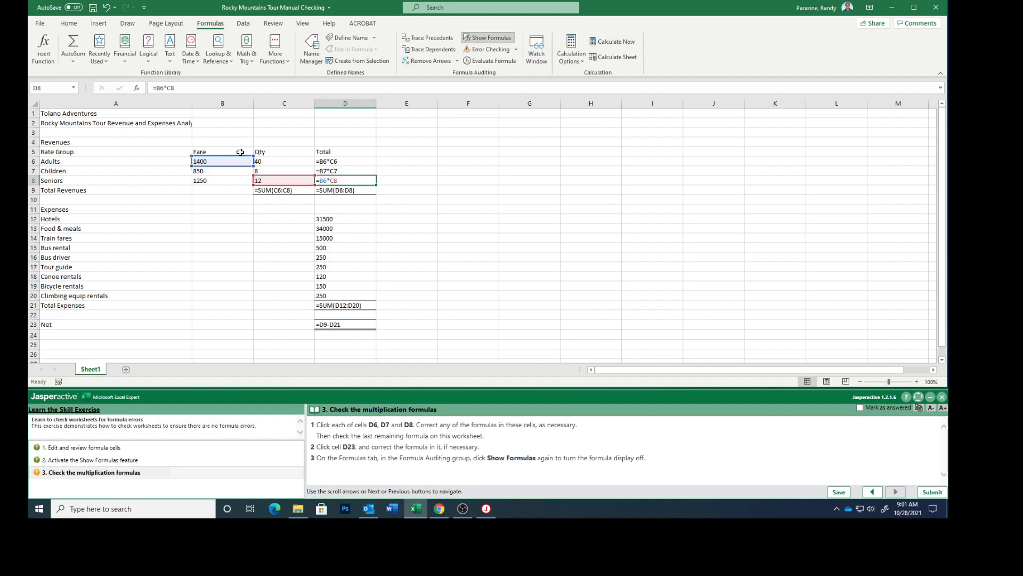
Correct the Seniors total formula in D8 to =B8*C8
{"action": "left_click", "coordinate": [167, 89]}
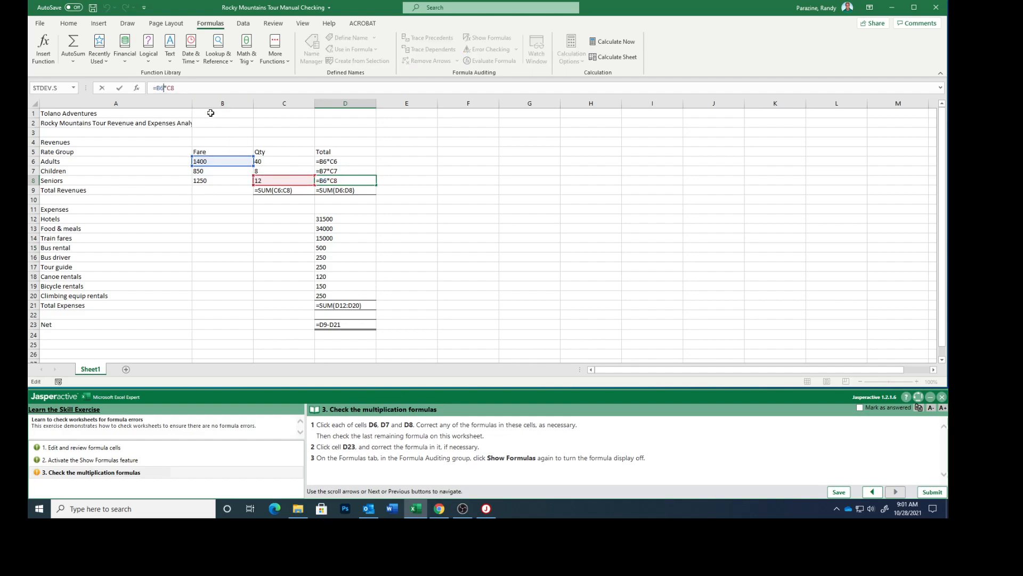
{"action": "key", "text": "BackSpace"}
{"action": "type", "text": "8"}
{"action": "key", "text": "Return"}
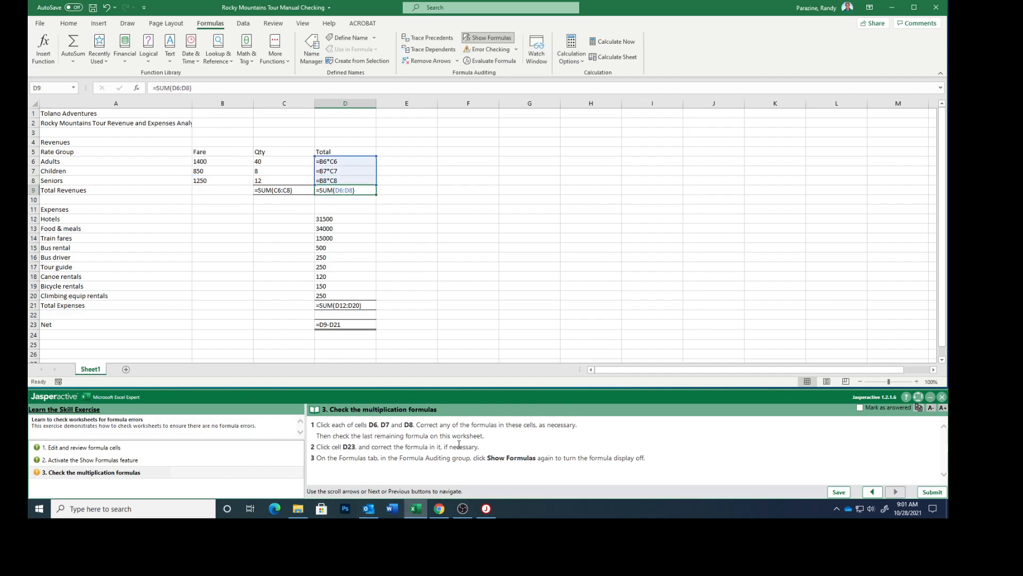
Check the Net formula in D23 and turn off Show Formulas
{"action": "double_click", "coordinate": [356, 323]}
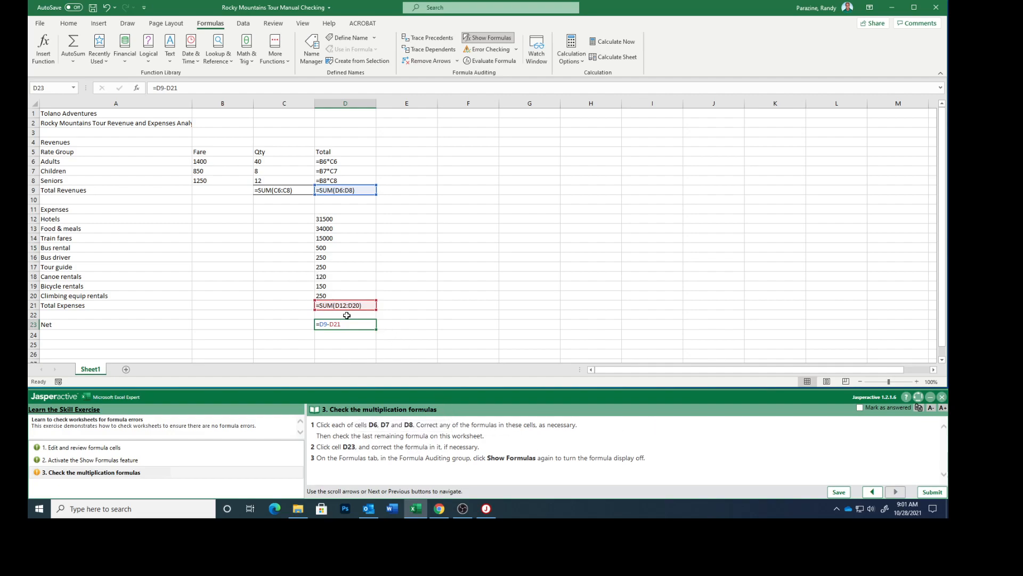
{"action": "left_click", "coordinate": [481, 39]}
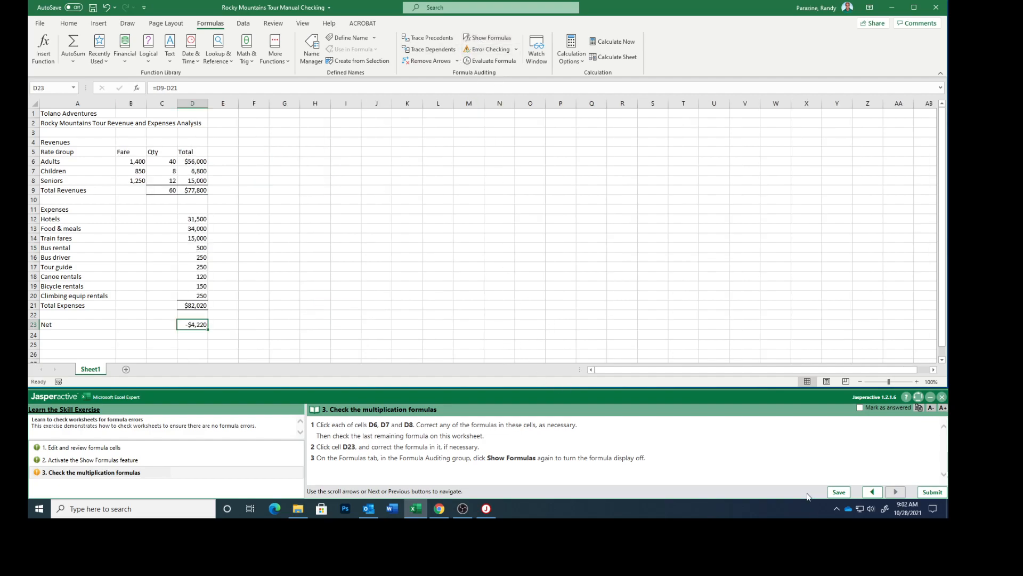
Mark the task "Check the multiplication formulas" as answered and submit the exercise results for scoring
{"action": "left_click", "coordinate": [860, 407]}
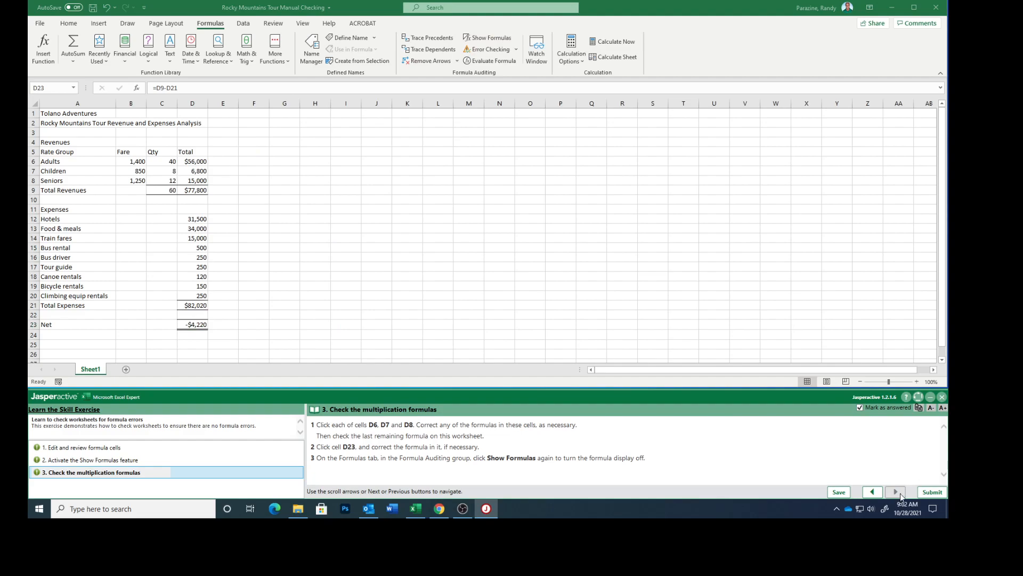
{"action": "left_click", "coordinate": [932, 493]}
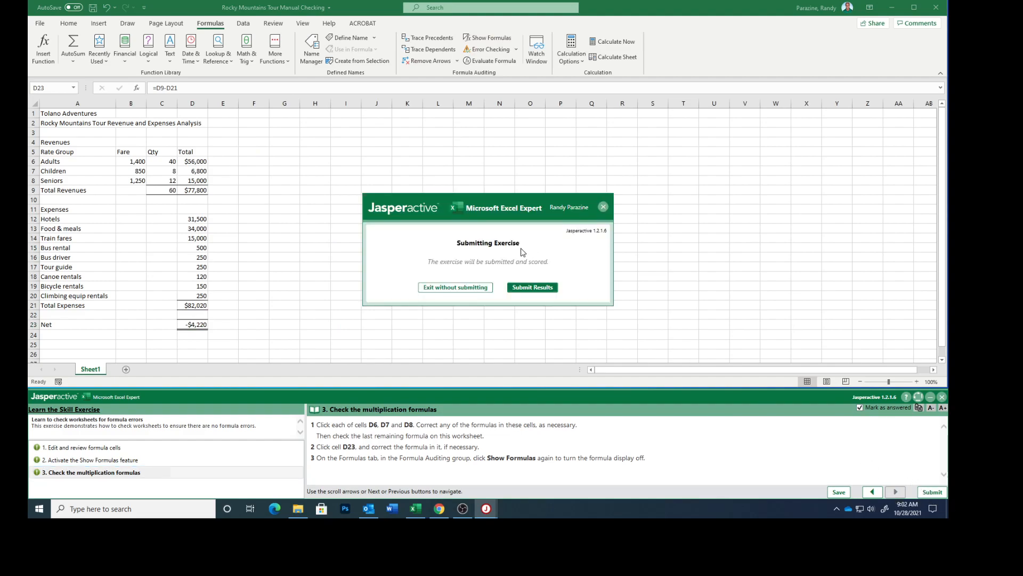
{"action": "left_click", "coordinate": [527, 291]}
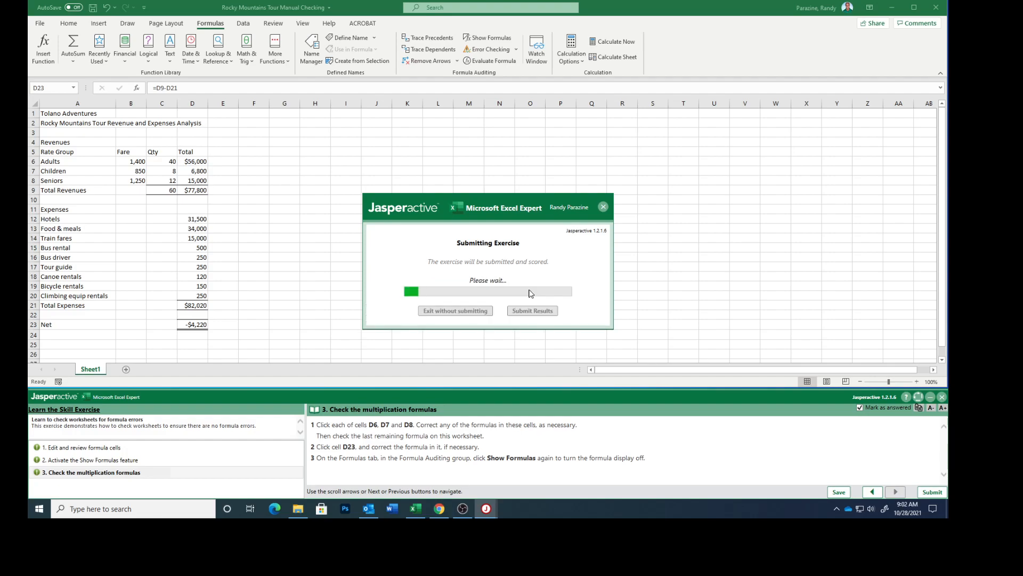